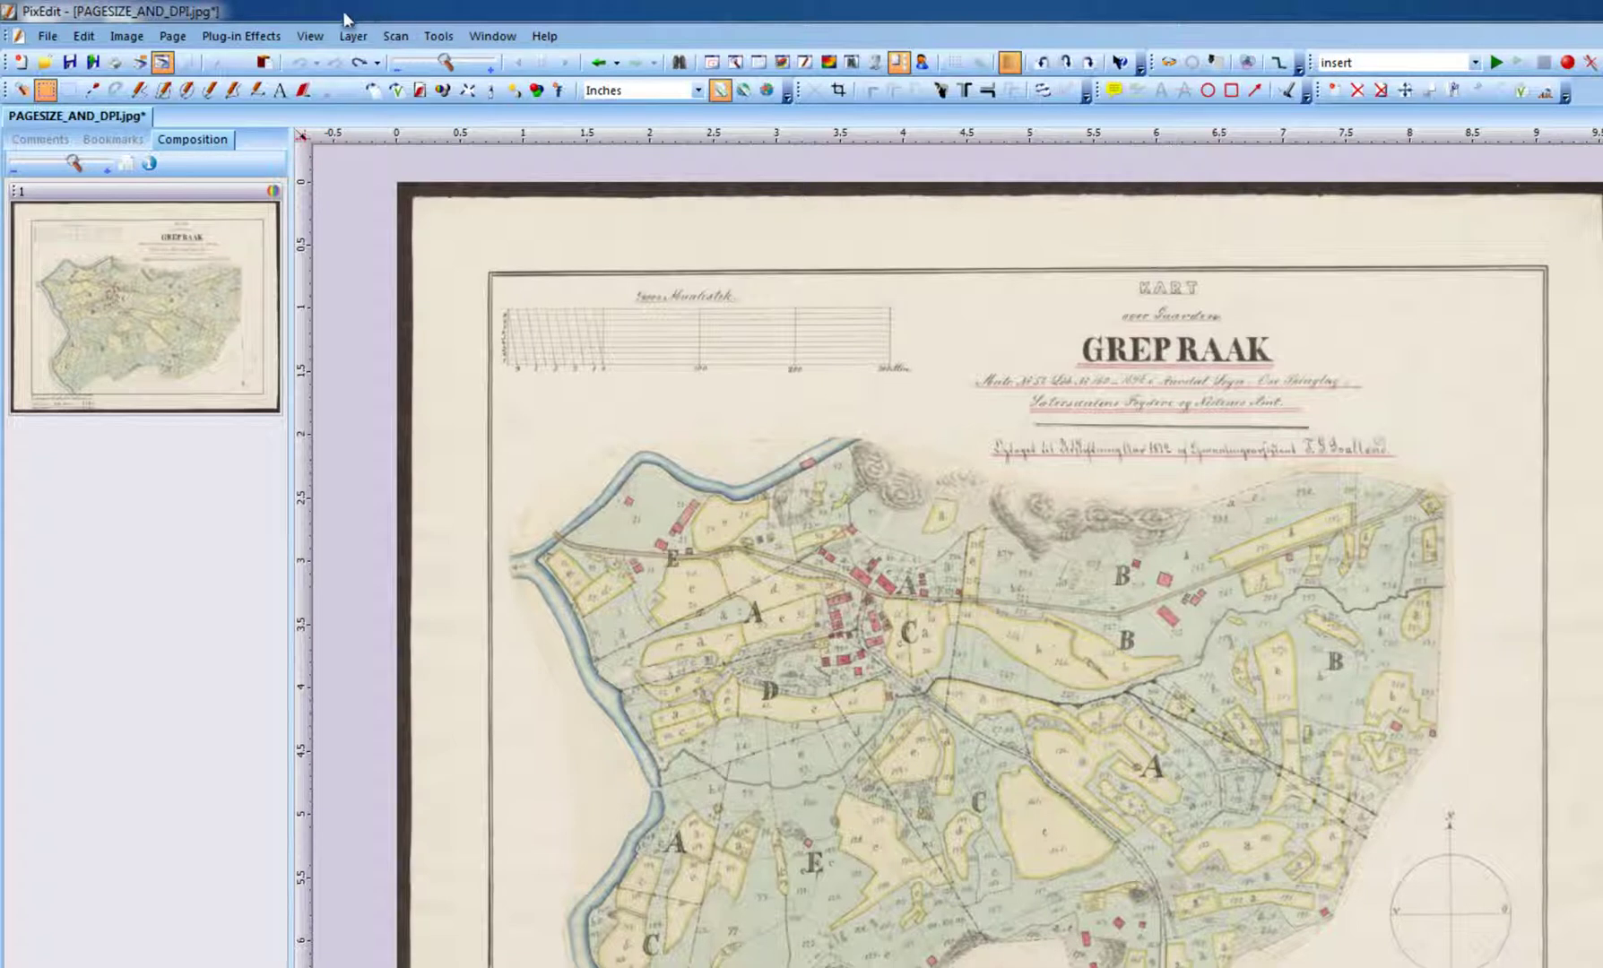
- Display the map scan's image information from the View menu
left_click(310, 35)
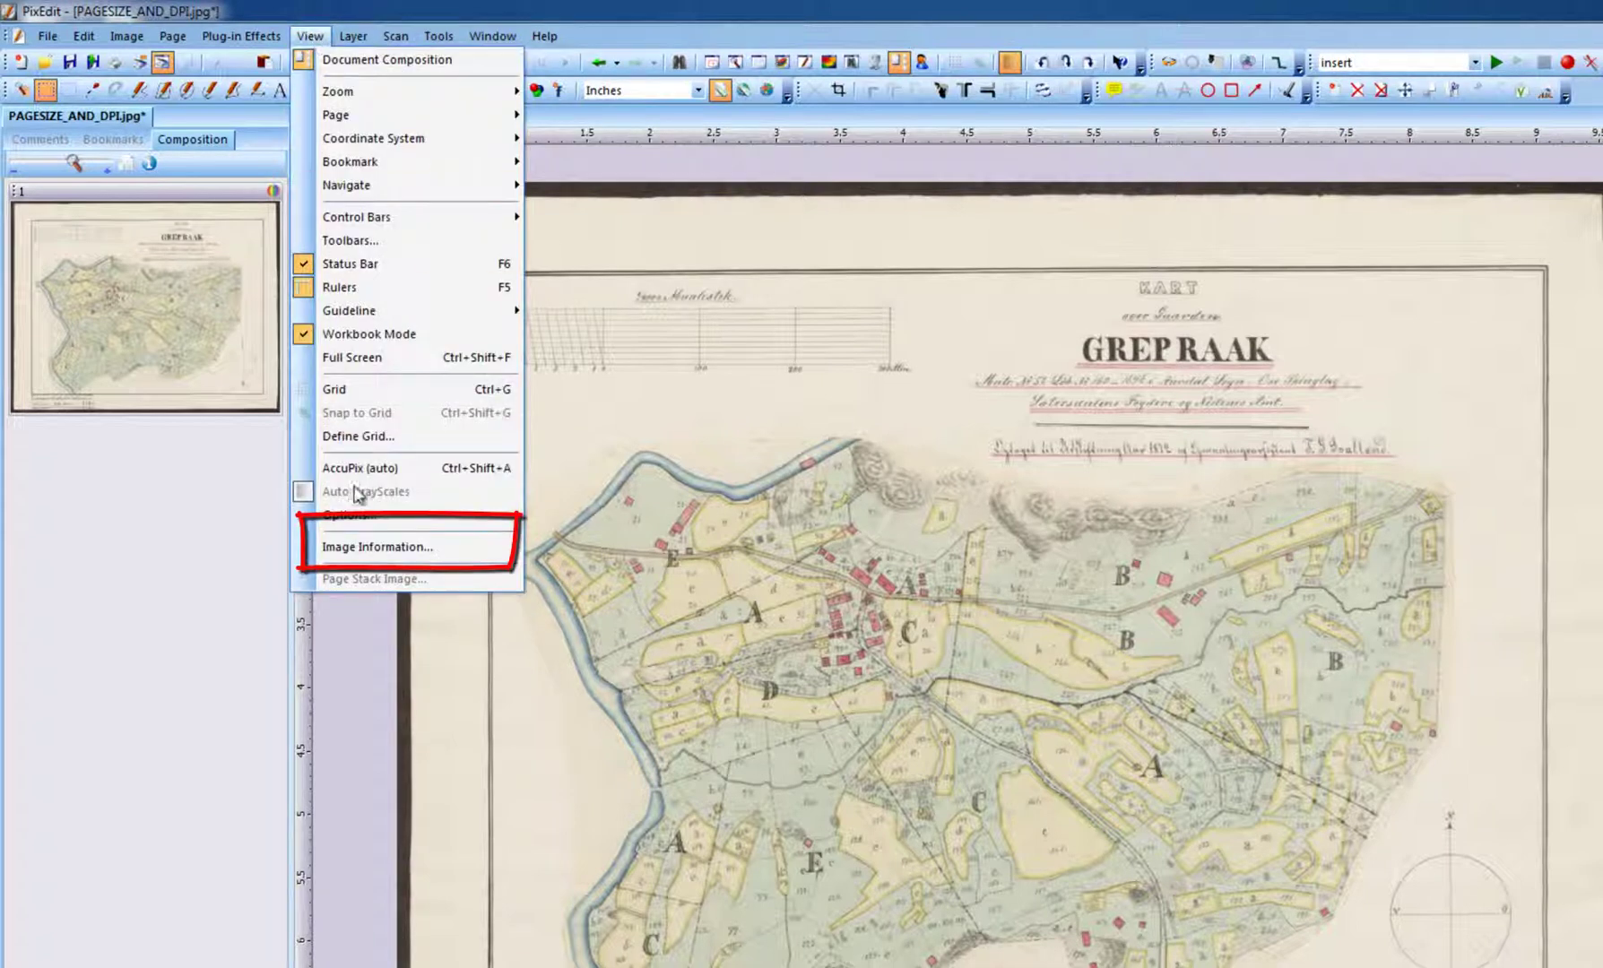
left_click(374, 547)
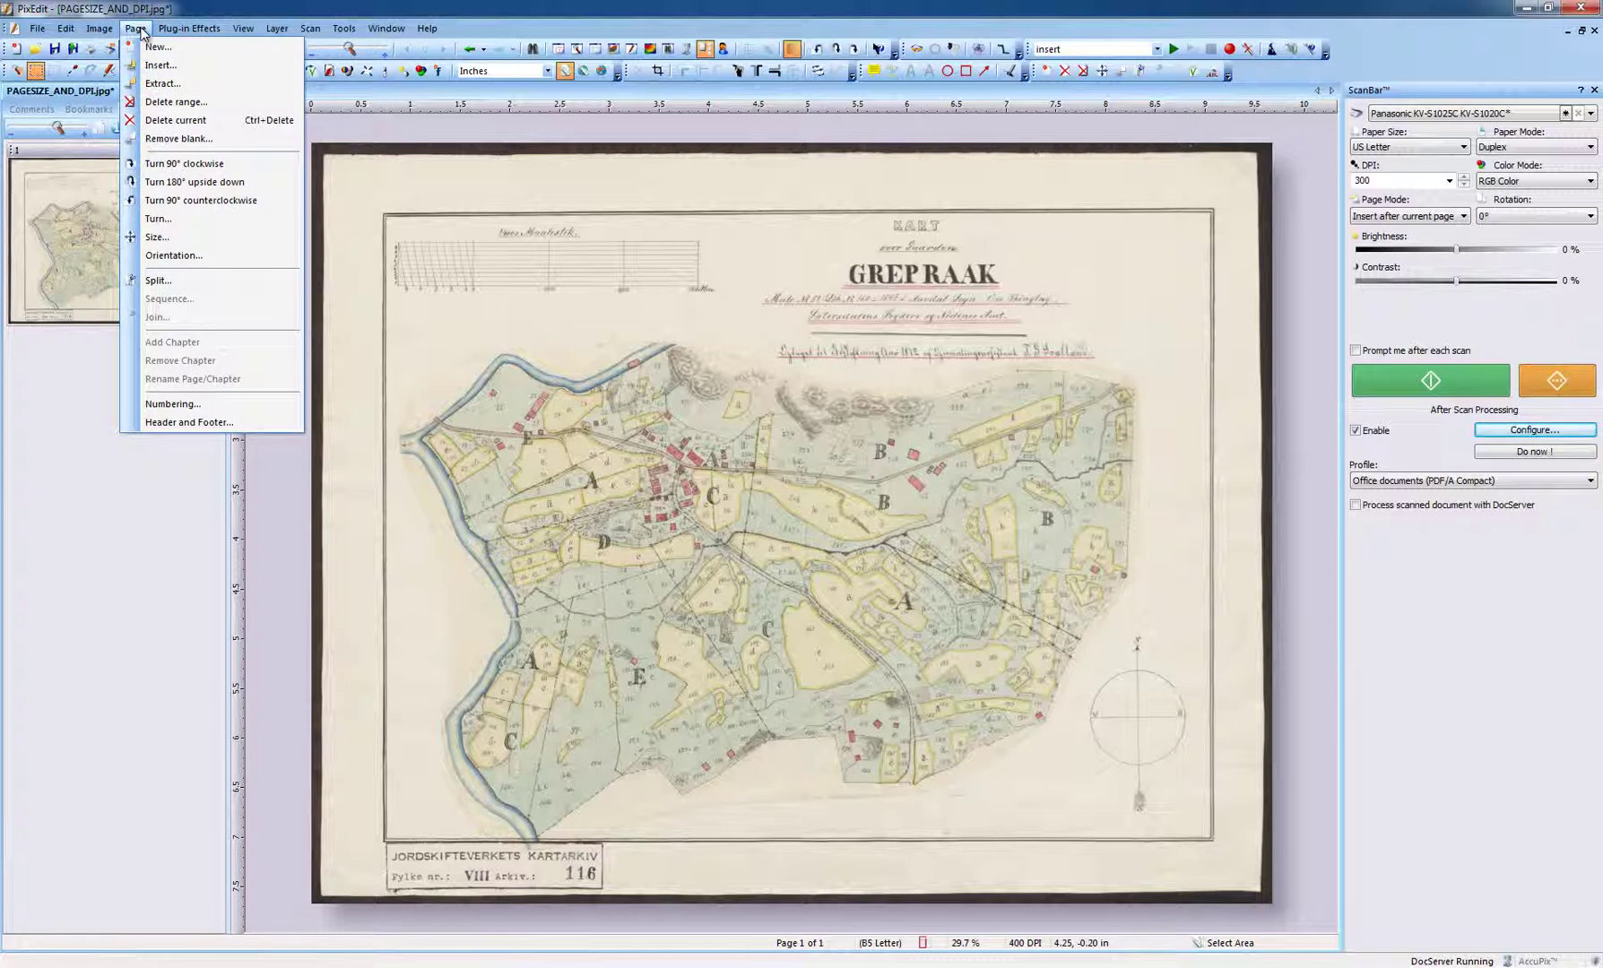
- Open the Page Size dialog for the 9.687 by 7.680 inch, 400 DPI map
left_click(159, 237)
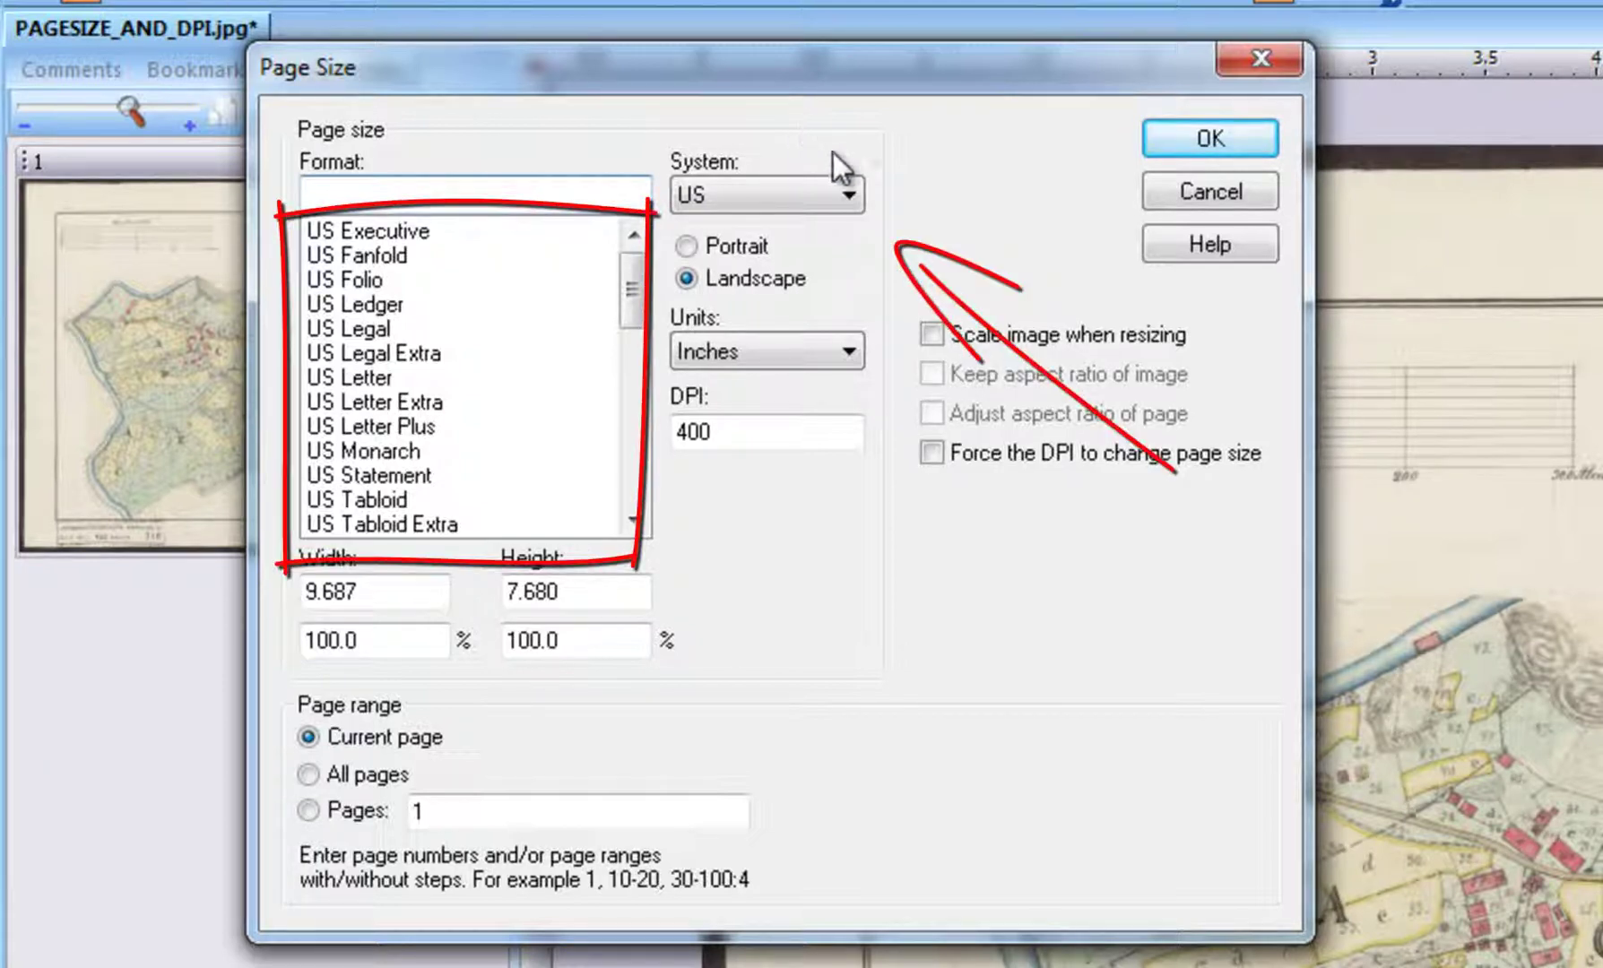
- Check the available measurement systems in the System dropdown, keeping US
left_click(852, 194)
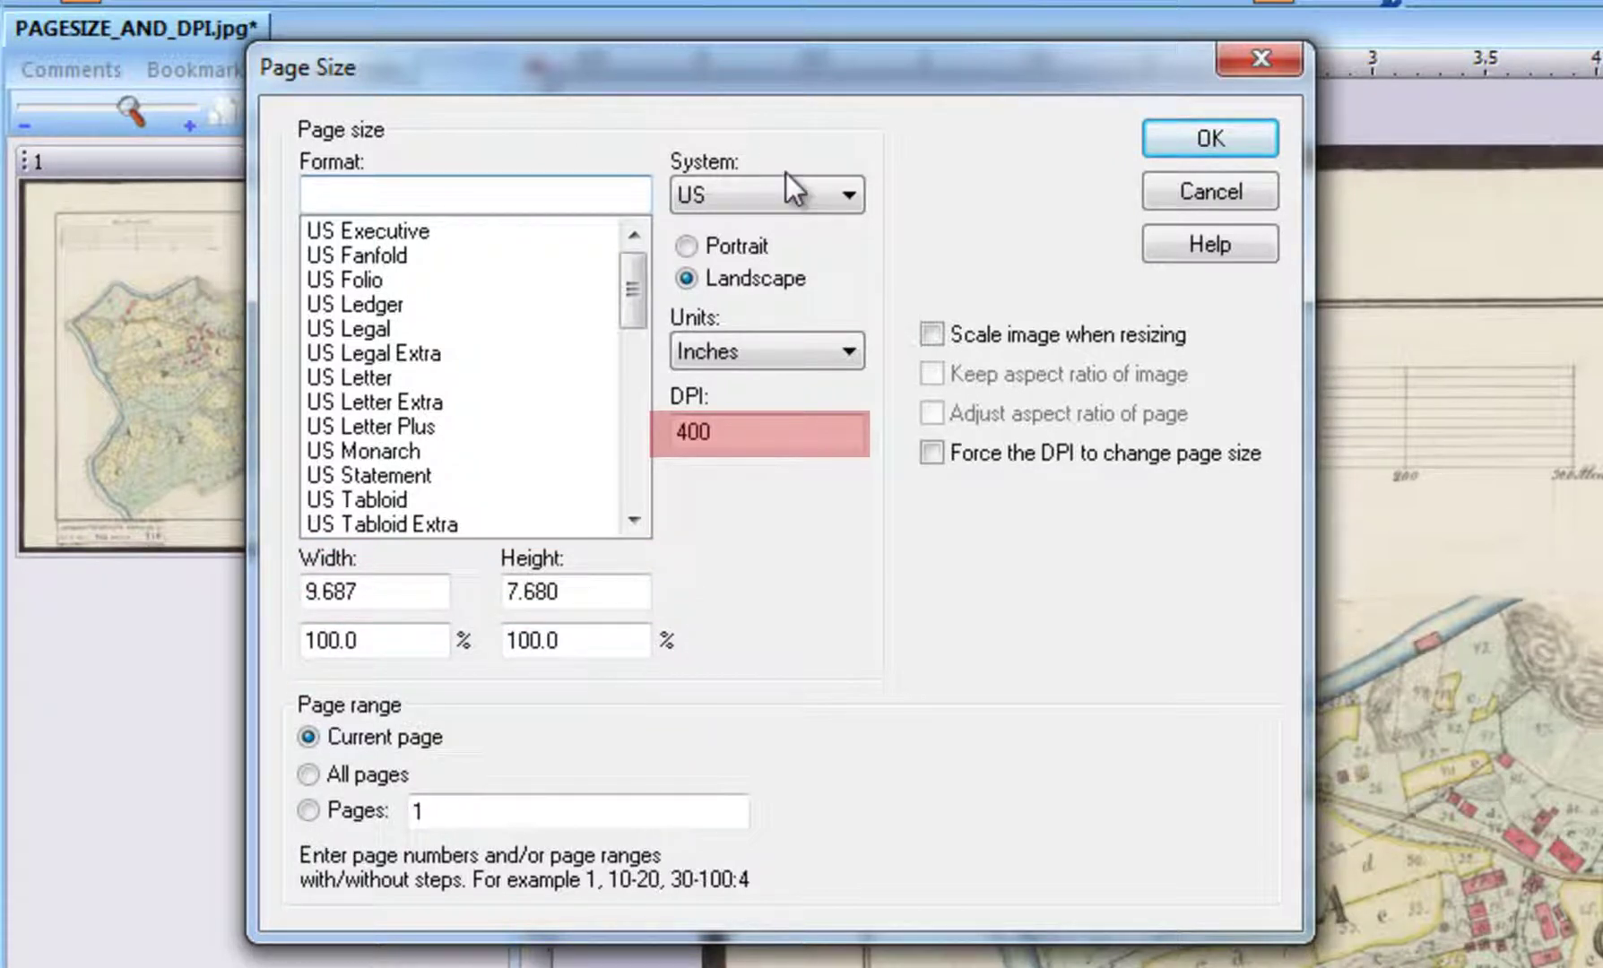
- Force DPI on page-size changes, compare US Executive through Legal Extra, then open Tools
left_click(933, 455)
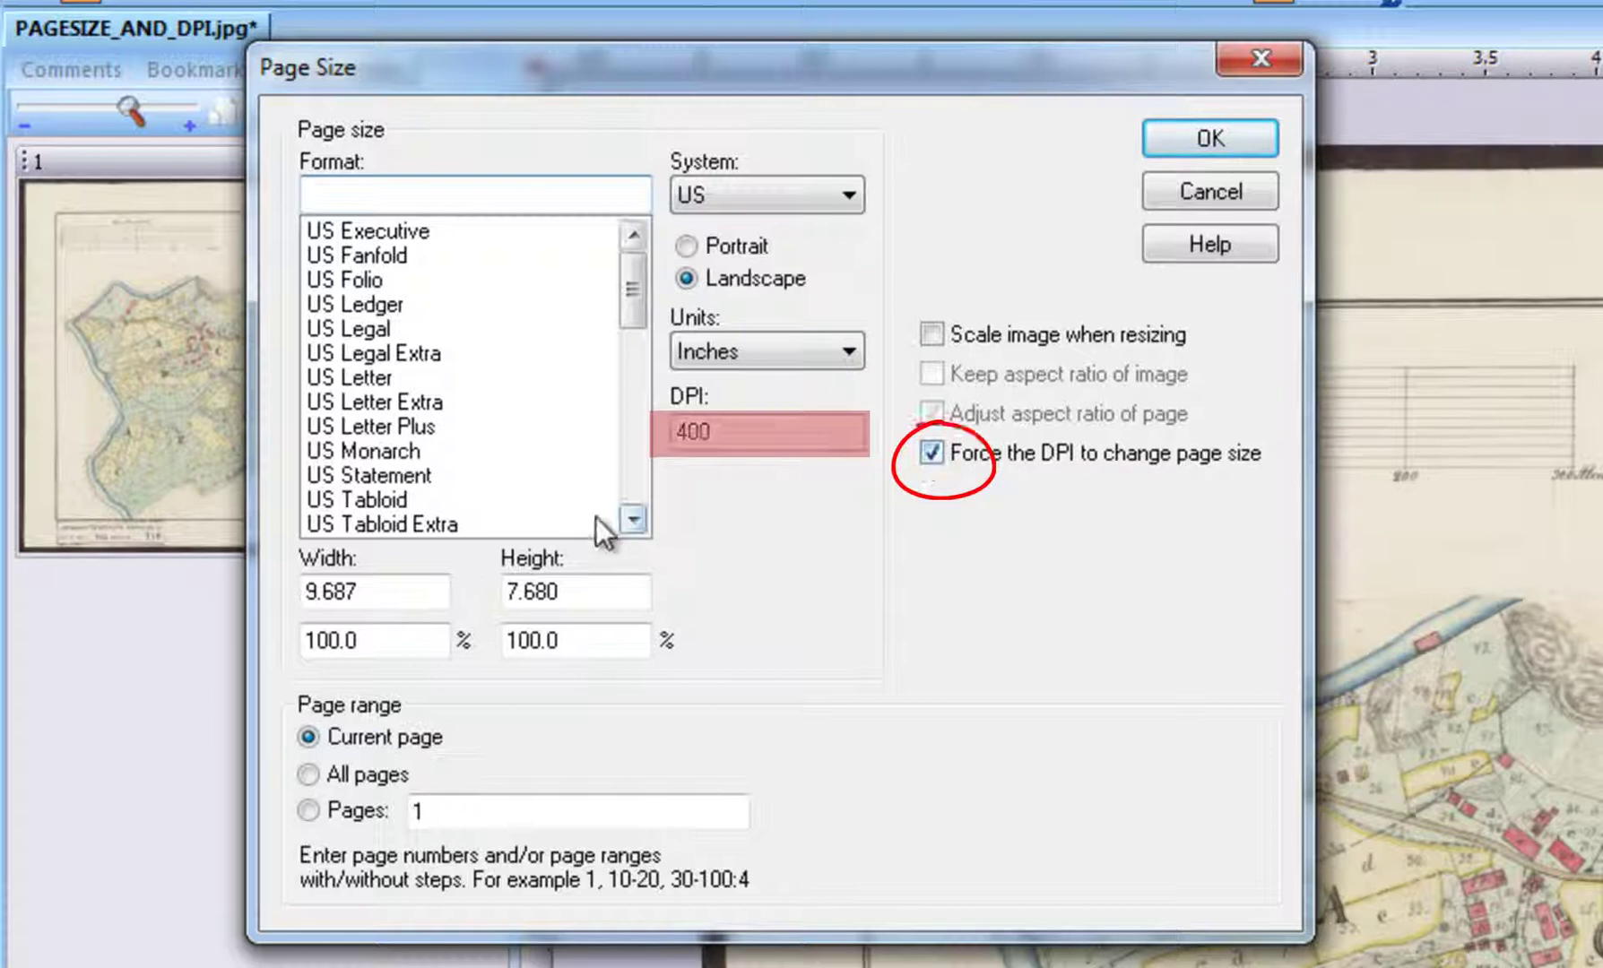
left_click(391, 228)
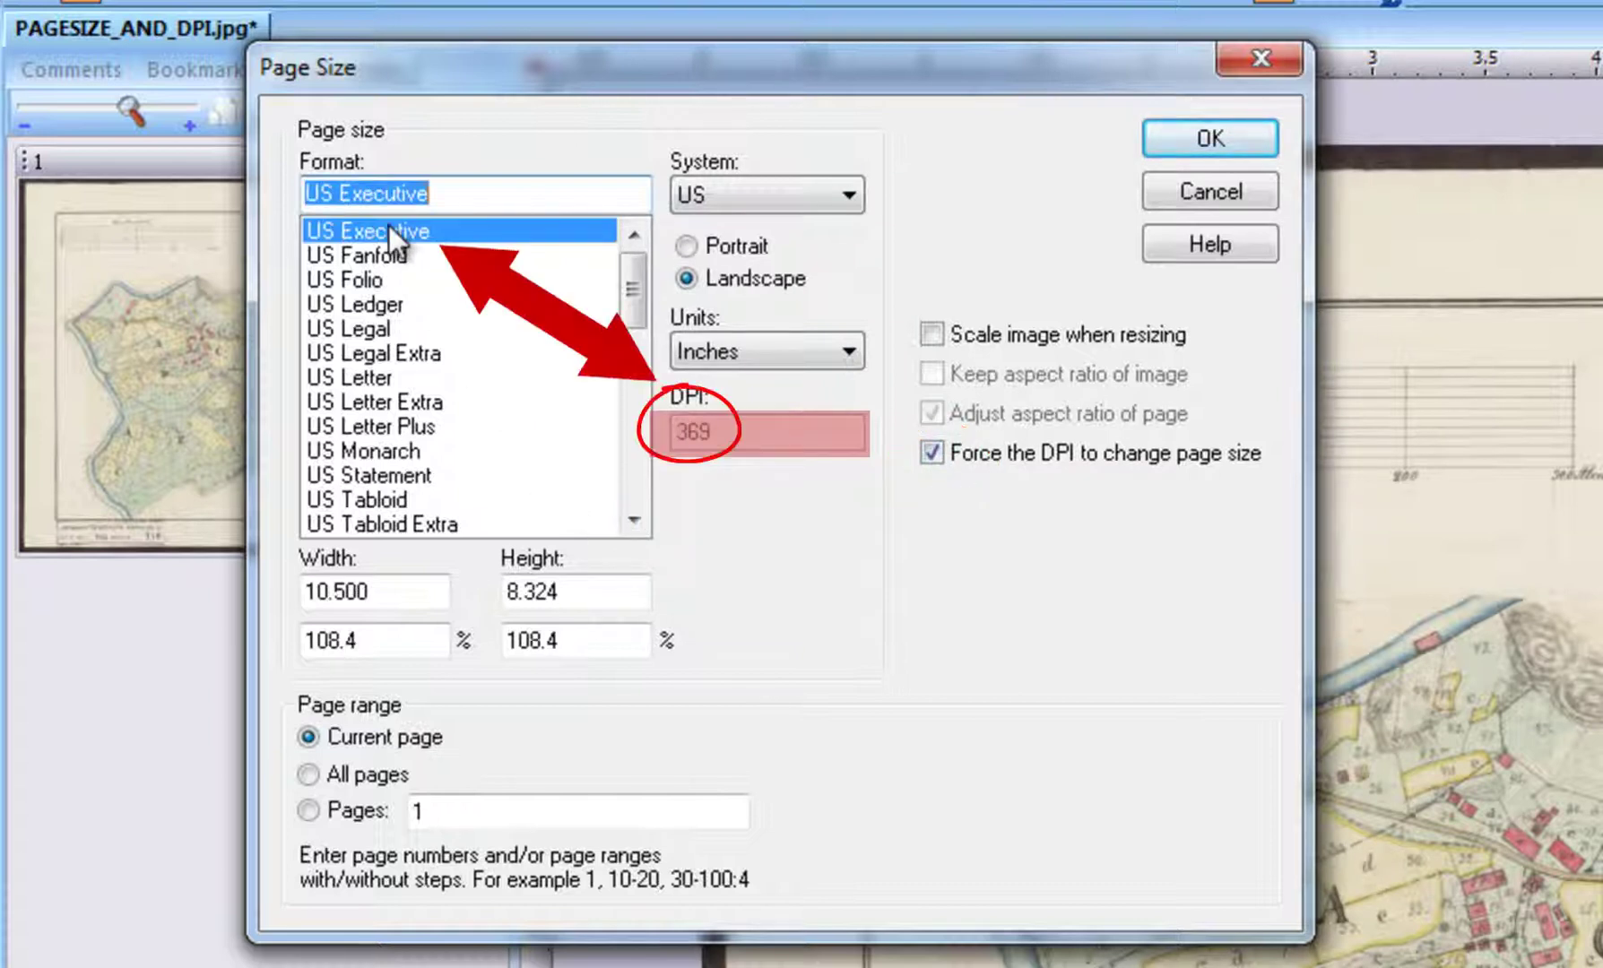
left_click(398, 255)
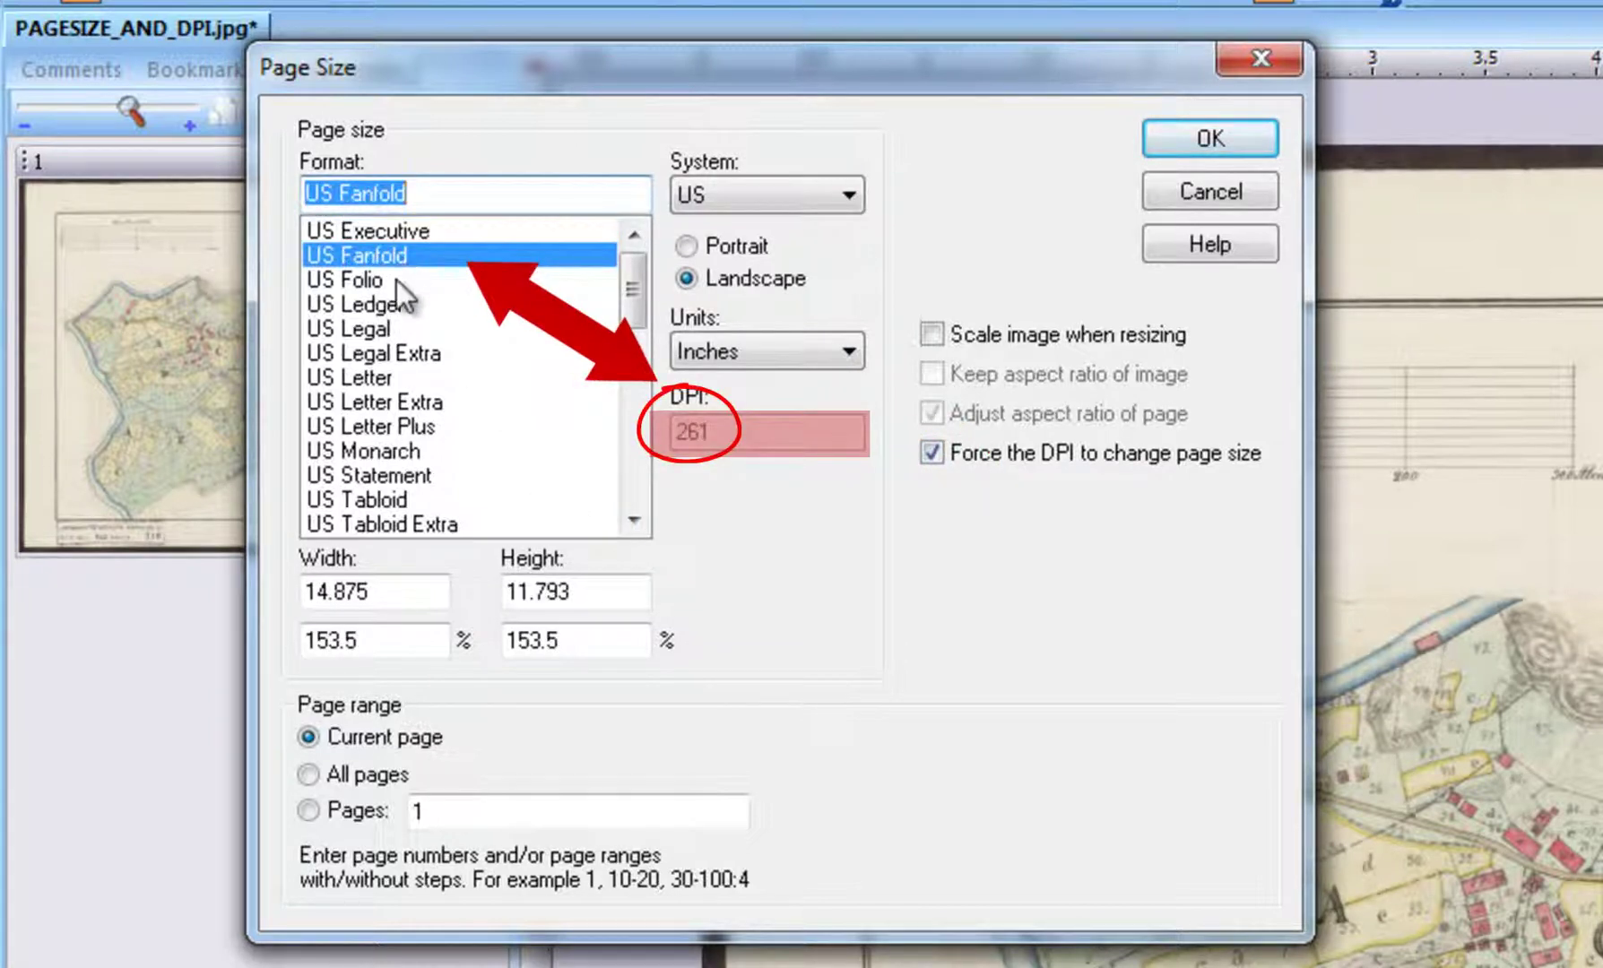
left_click(395, 279)
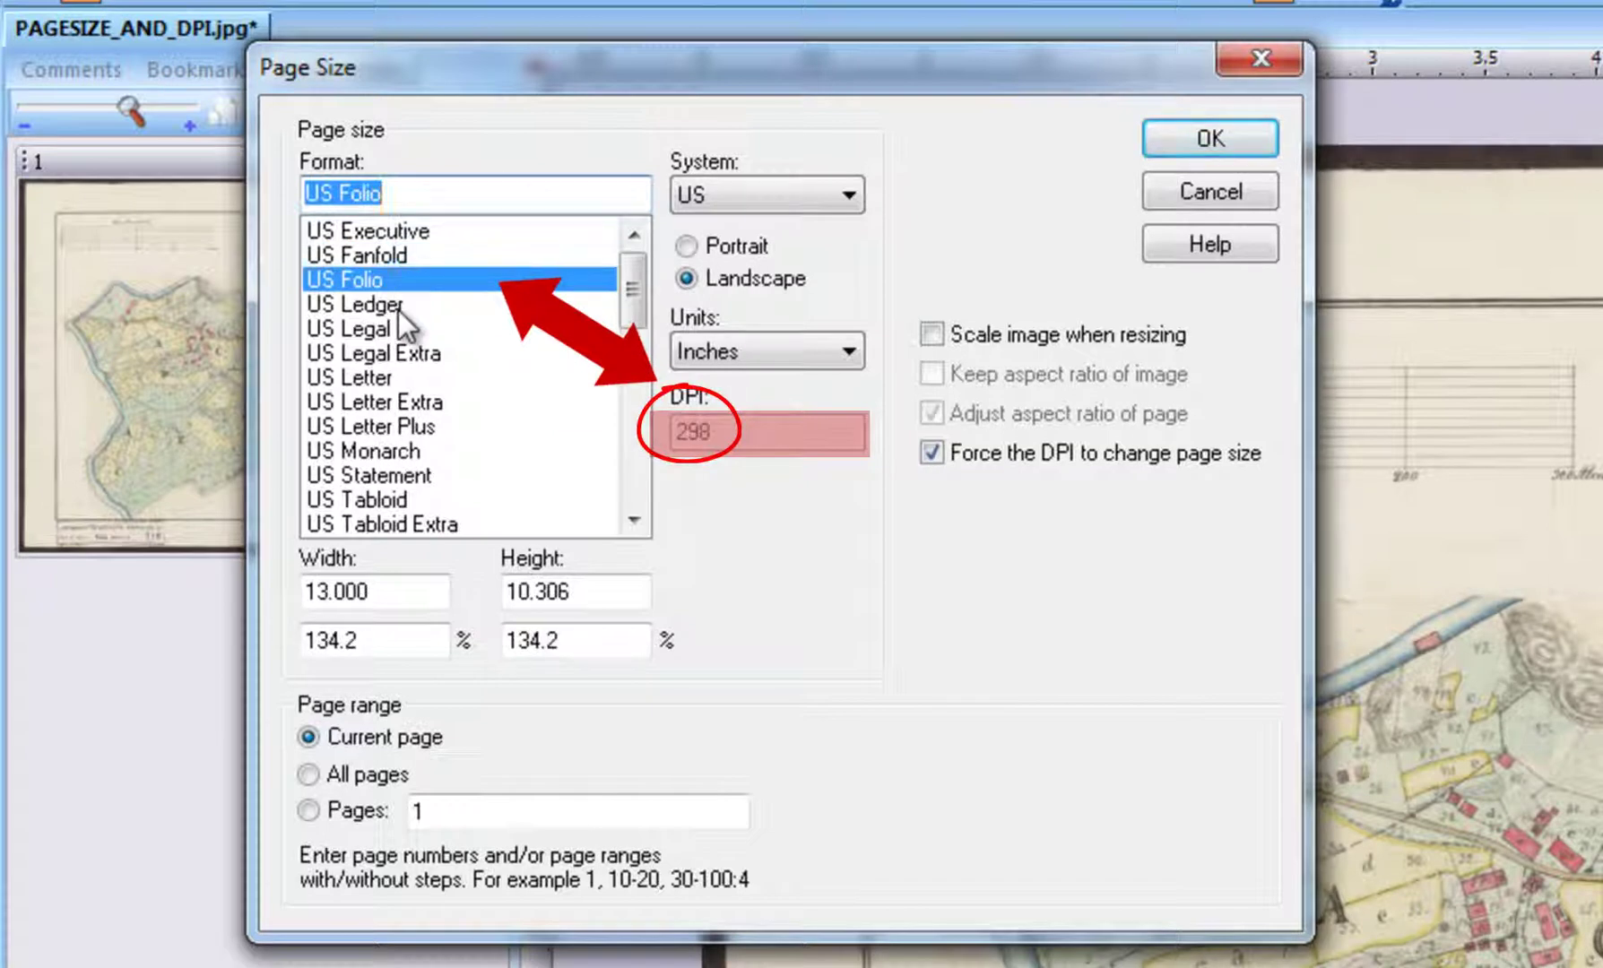
left_click(398, 309)
left_click(398, 329)
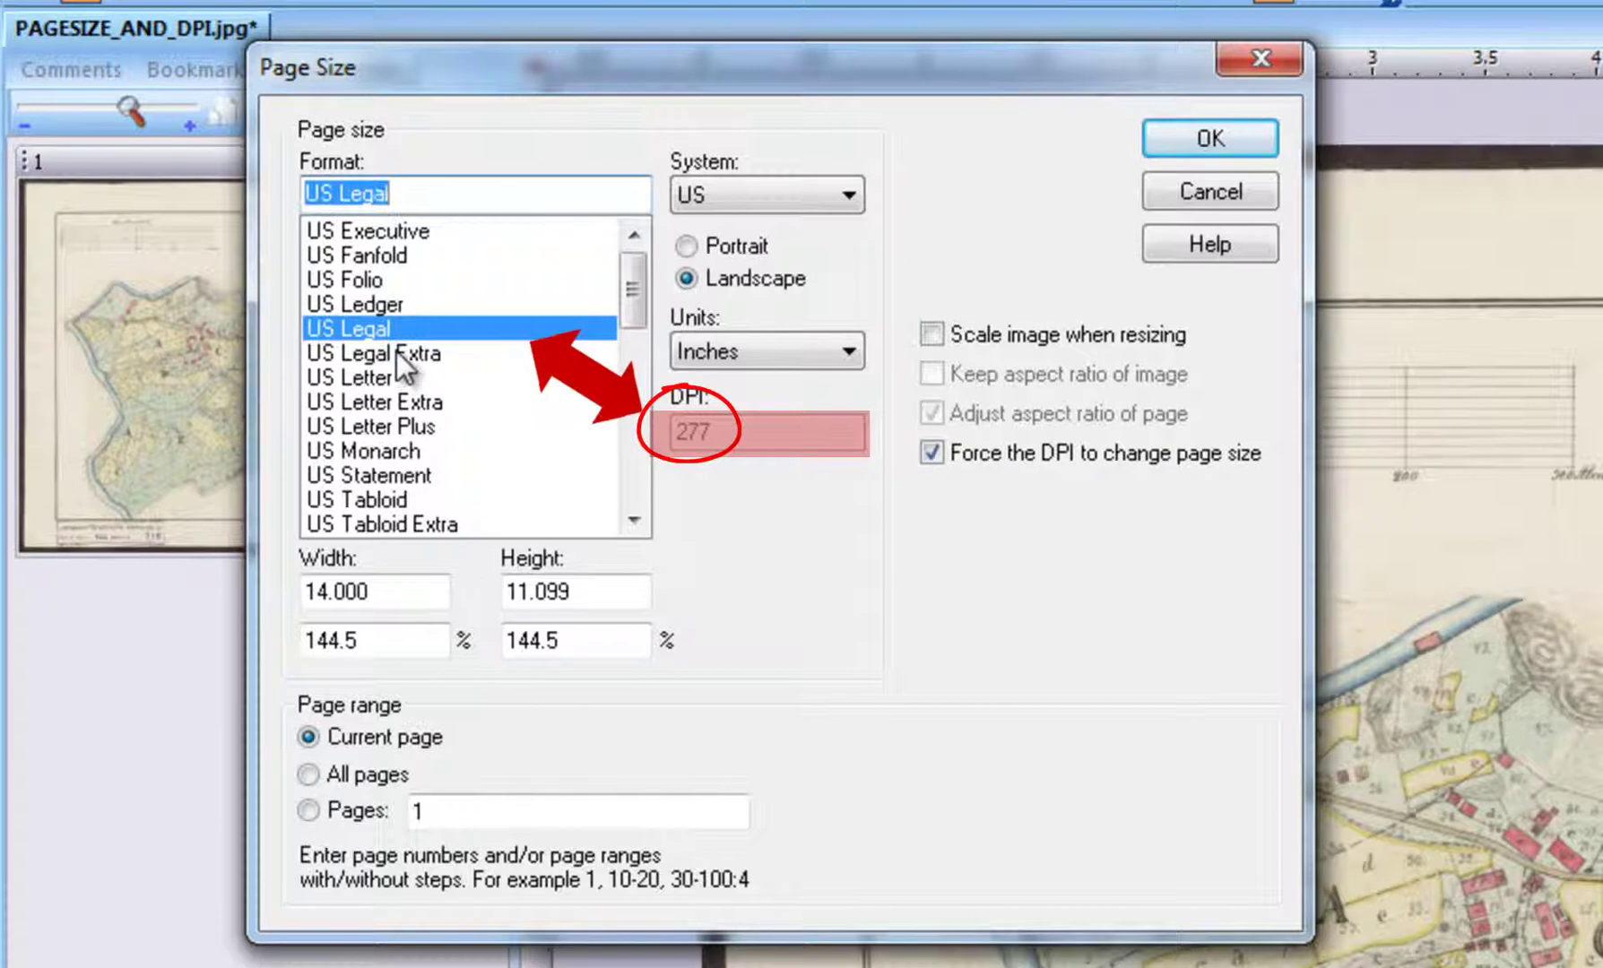
left_click(396, 352)
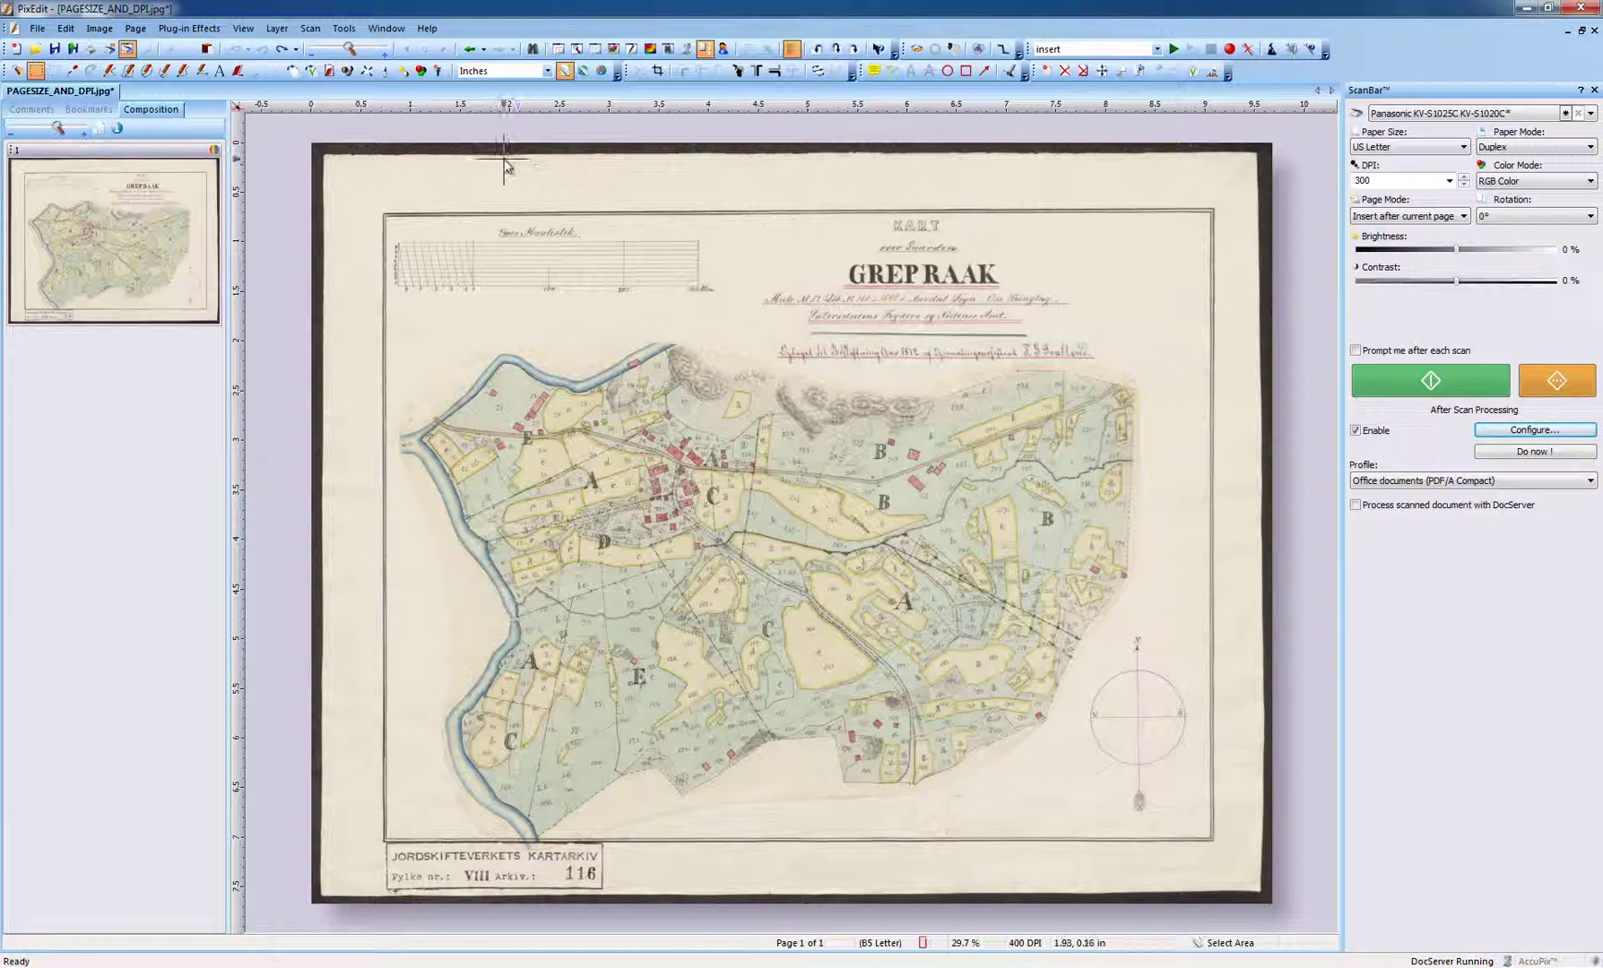
left_click(344, 28)
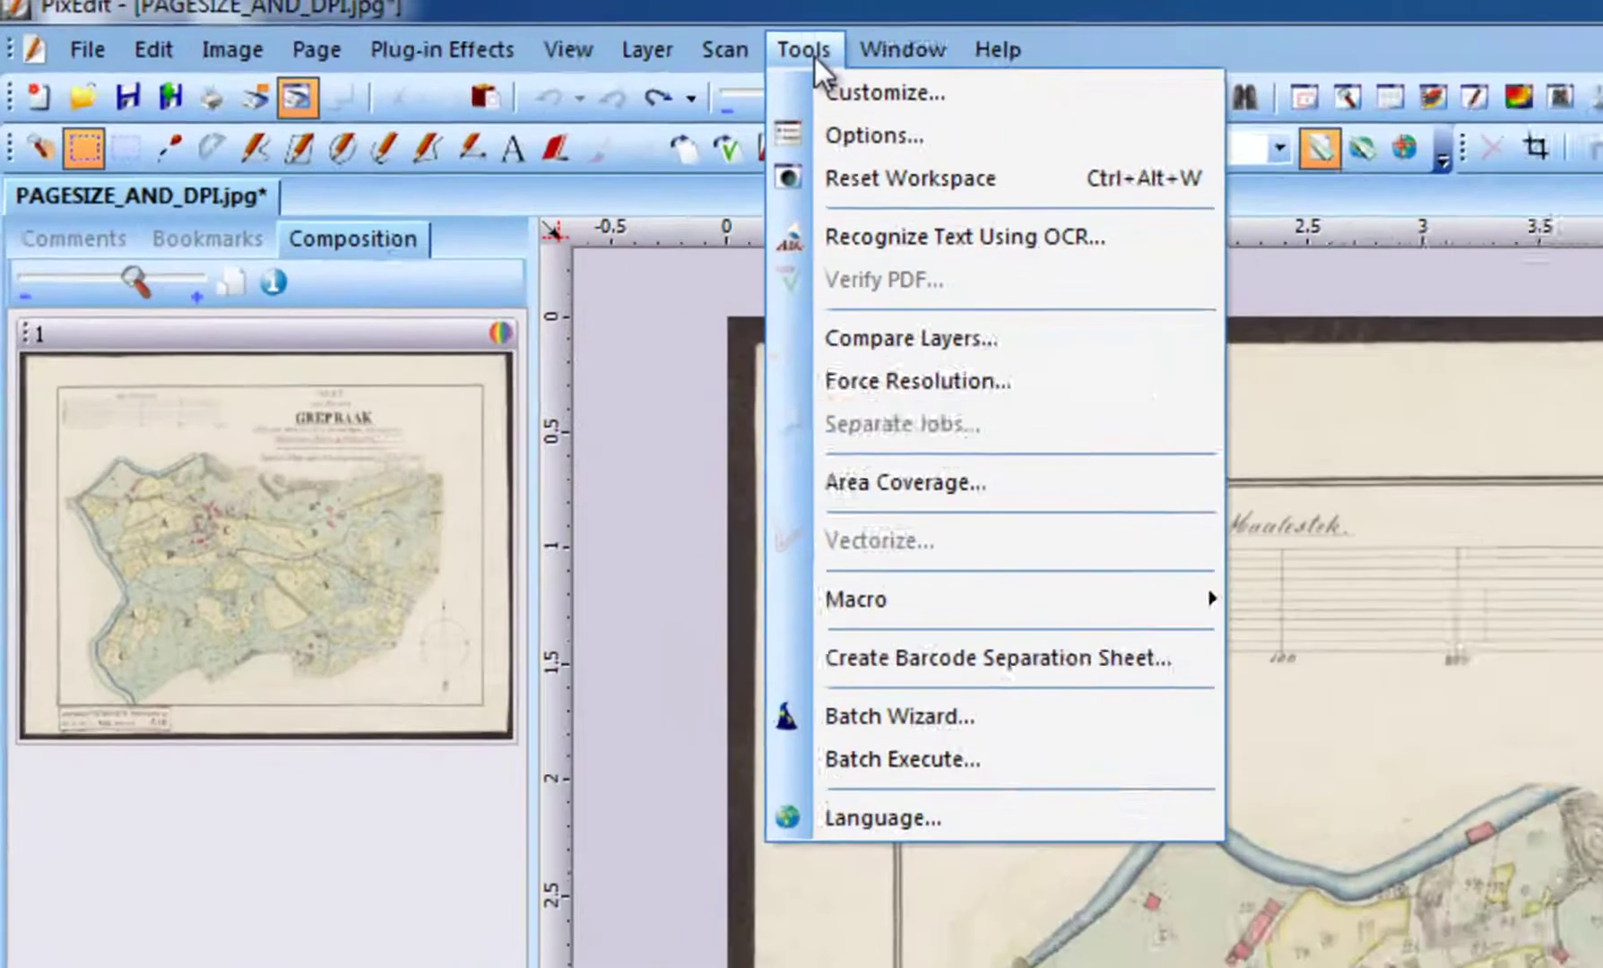